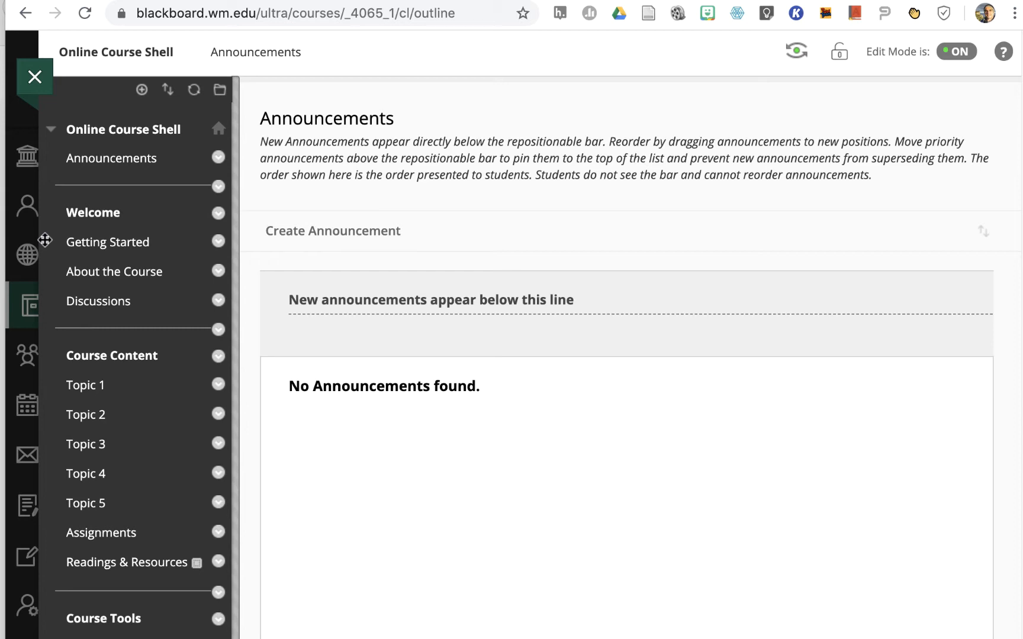
Move Getting Started below About the Course in the course menu and rename the Topic 1 link as Week 1
left_click_drag(45, 240, 46, 274)
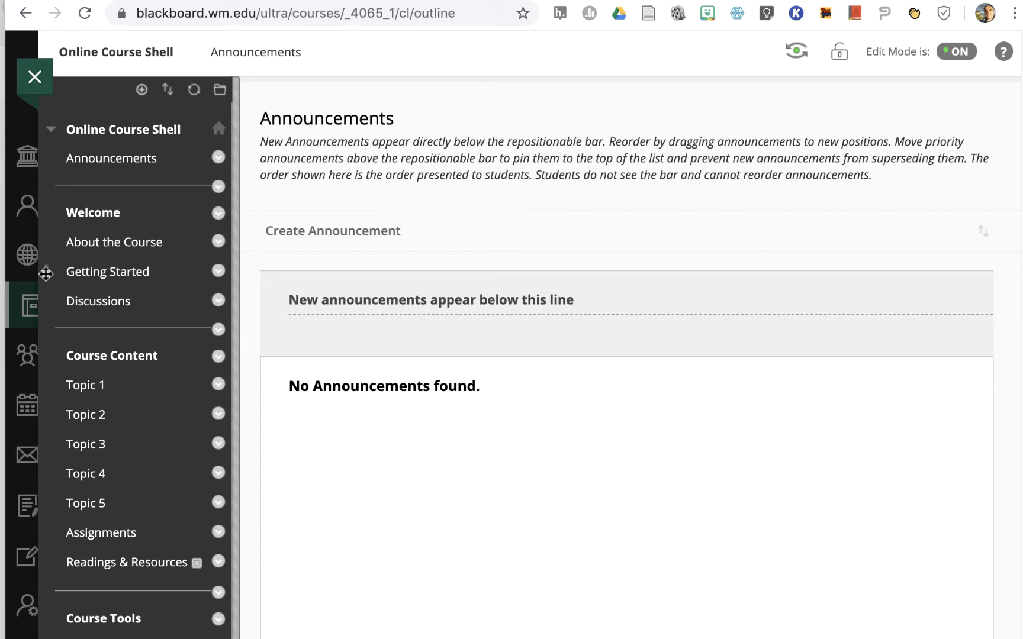
left_click(219, 386)
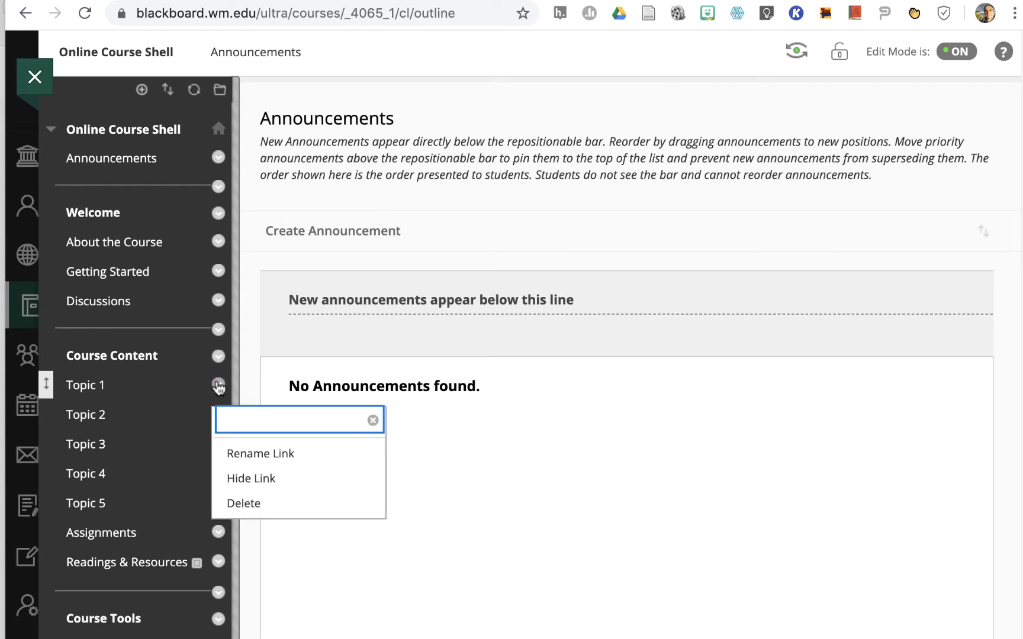
left_click(241, 456)
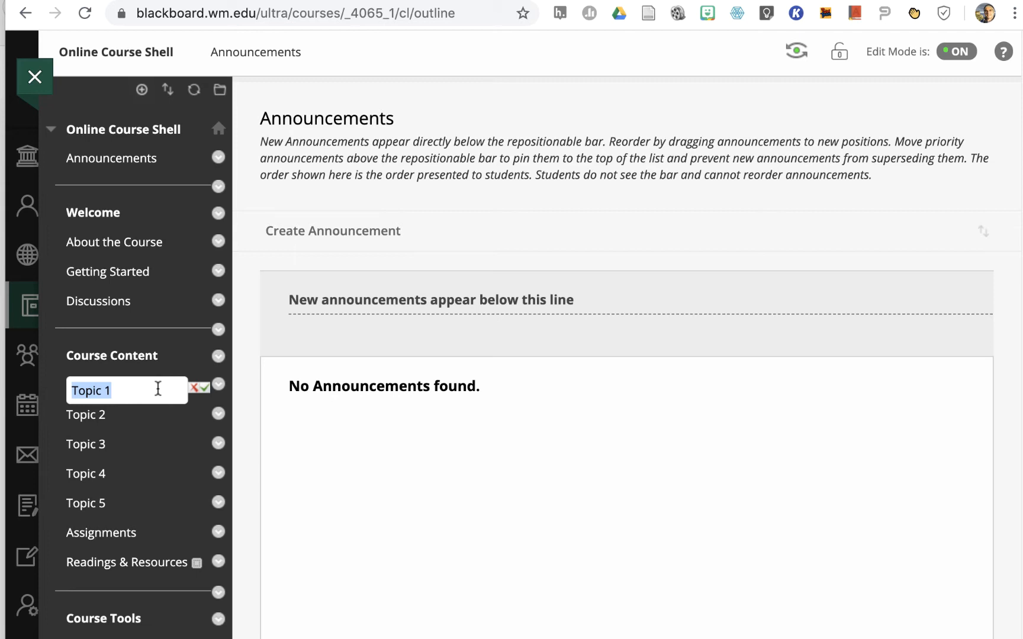
type("Week 1")
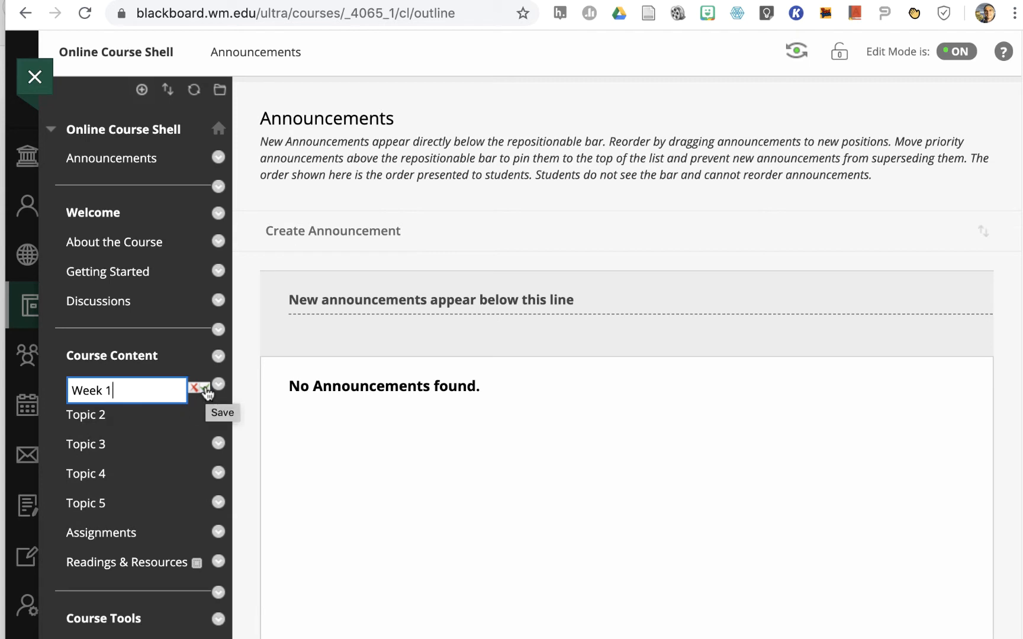
left_click(206, 389)
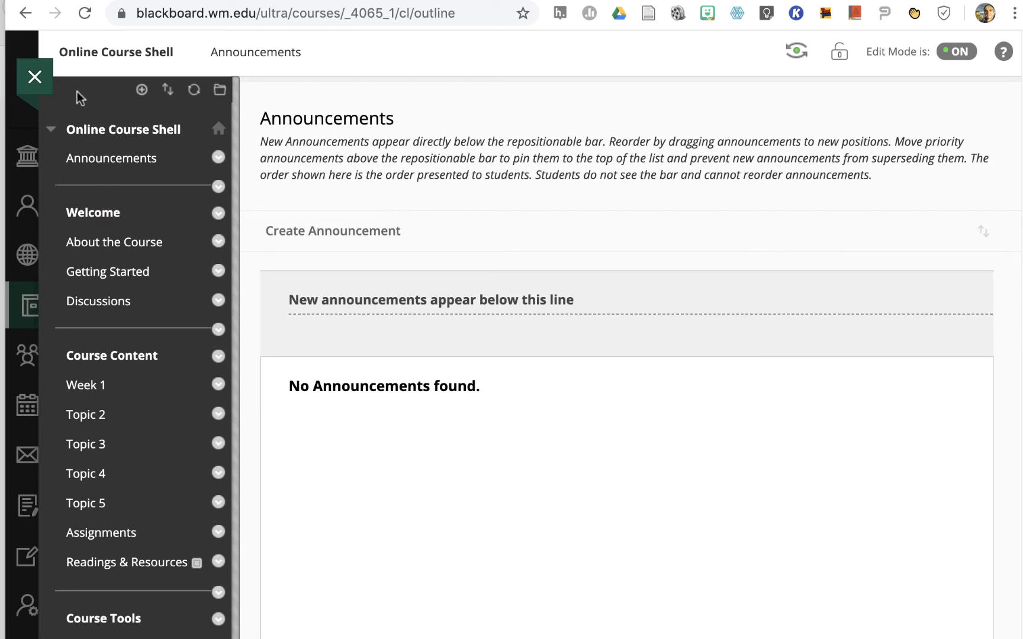
Add a content area named About the Instructor and move it directly below the Welcome subheader in the course menu
left_click(141, 90)
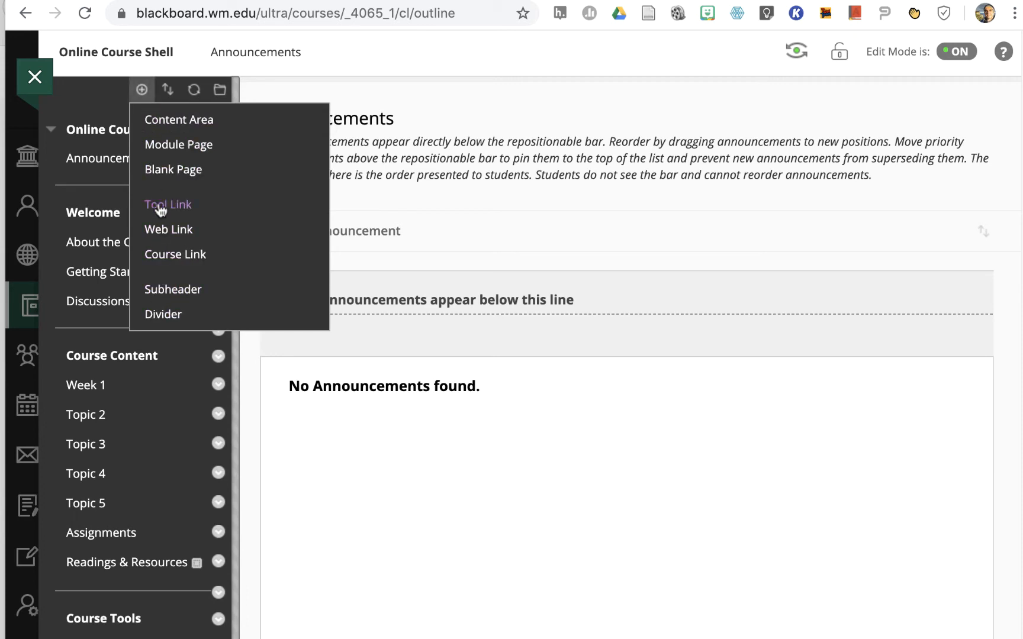
left_click(154, 122)
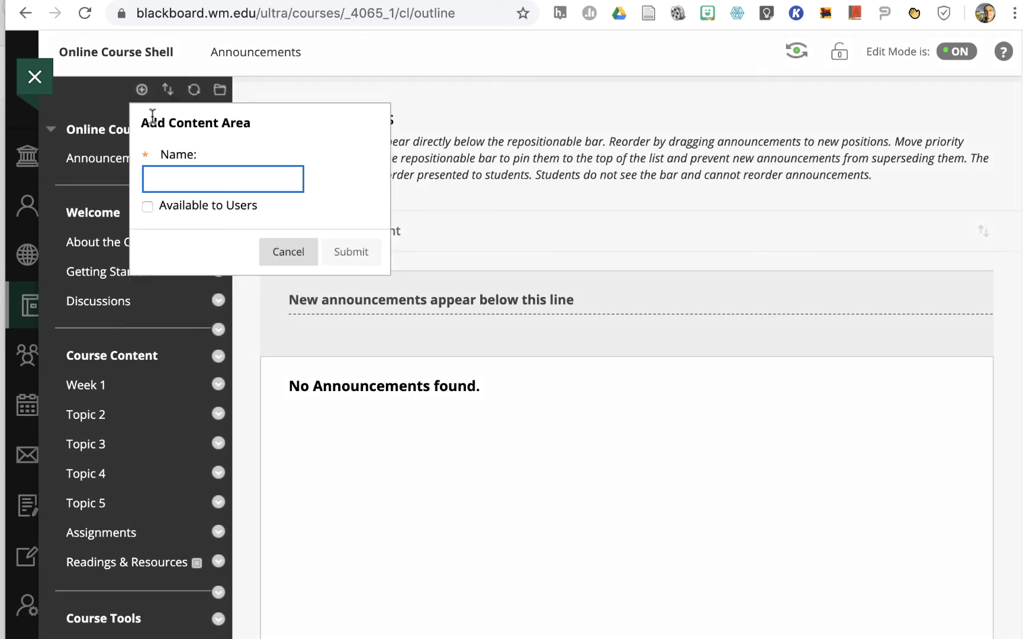
type("About the ")
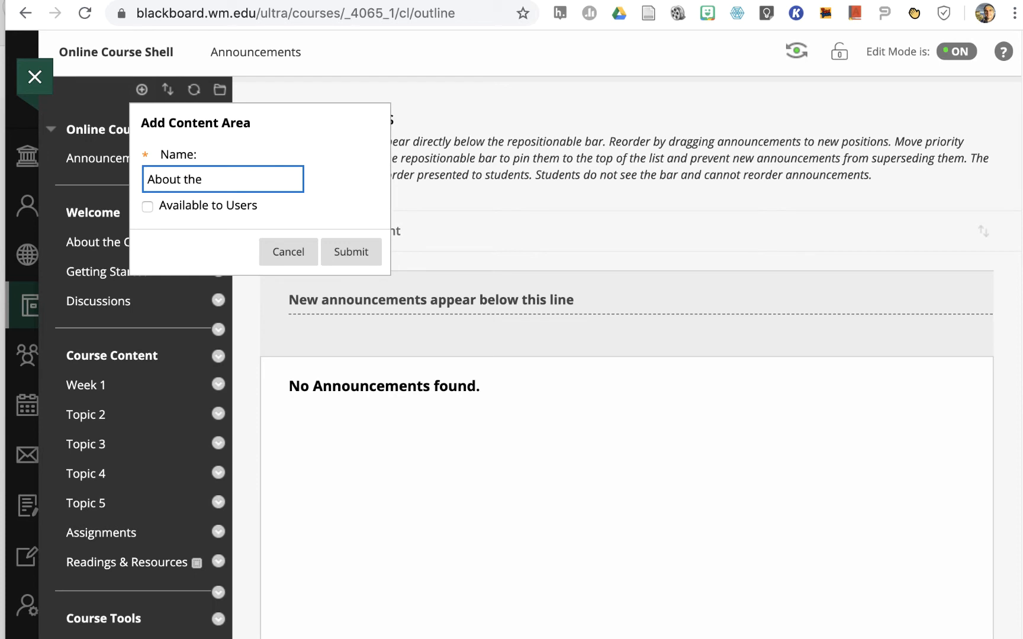
type("Instructor")
left_click(349, 251)
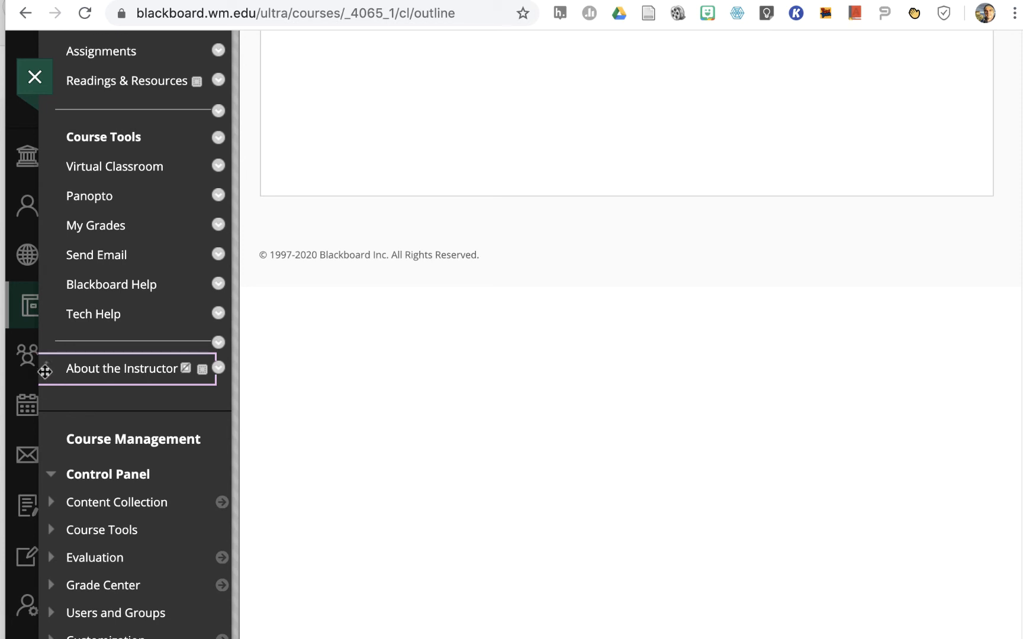
left_click_drag(42, 368, 52, 140)
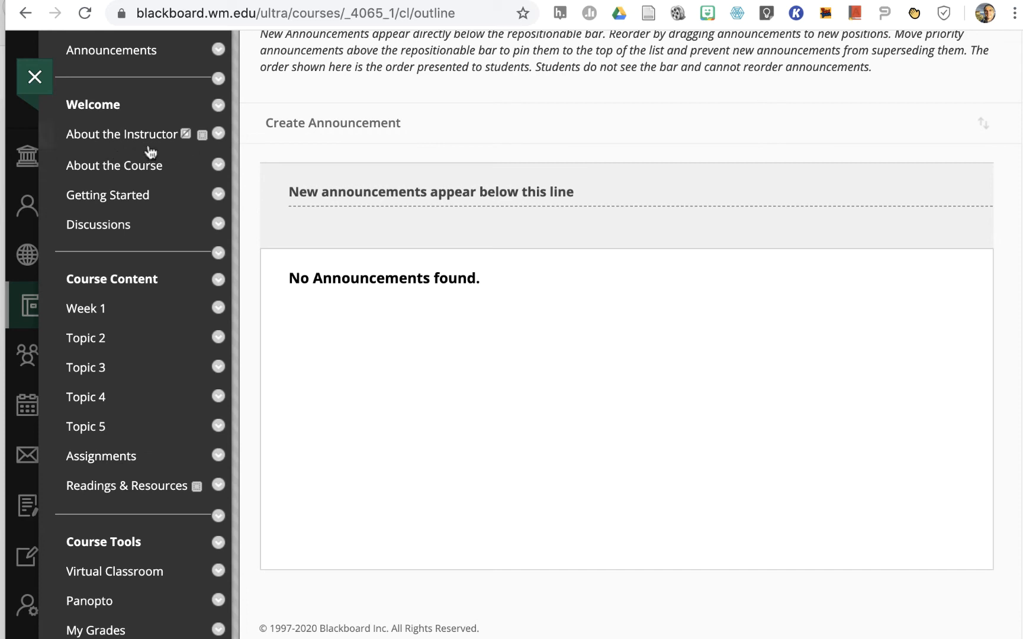
Show the About the Instructor link in the course menu
mouse_move(186, 139)
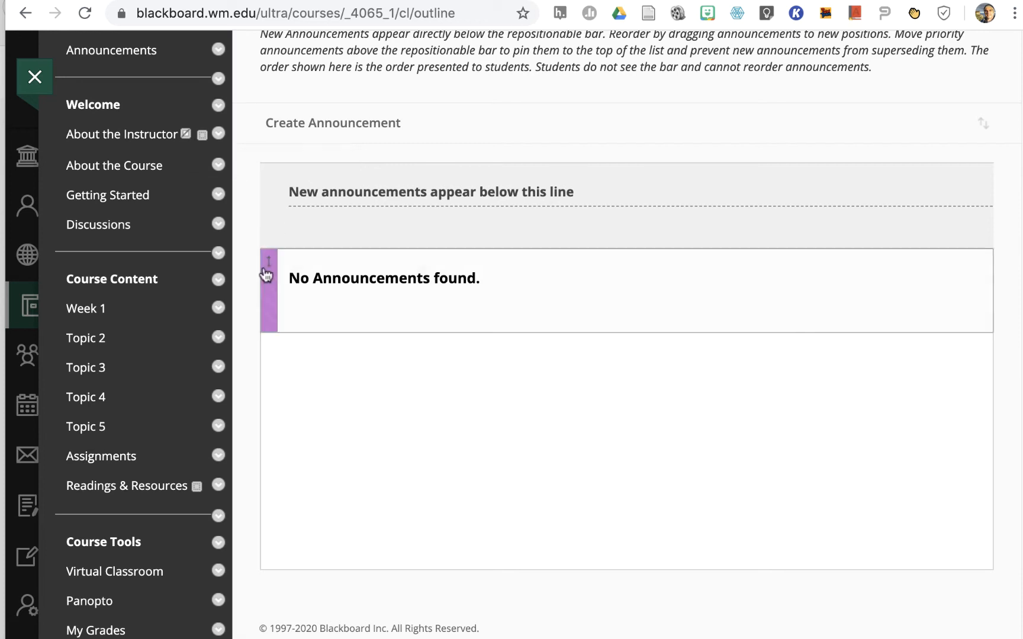
left_click(219, 135)
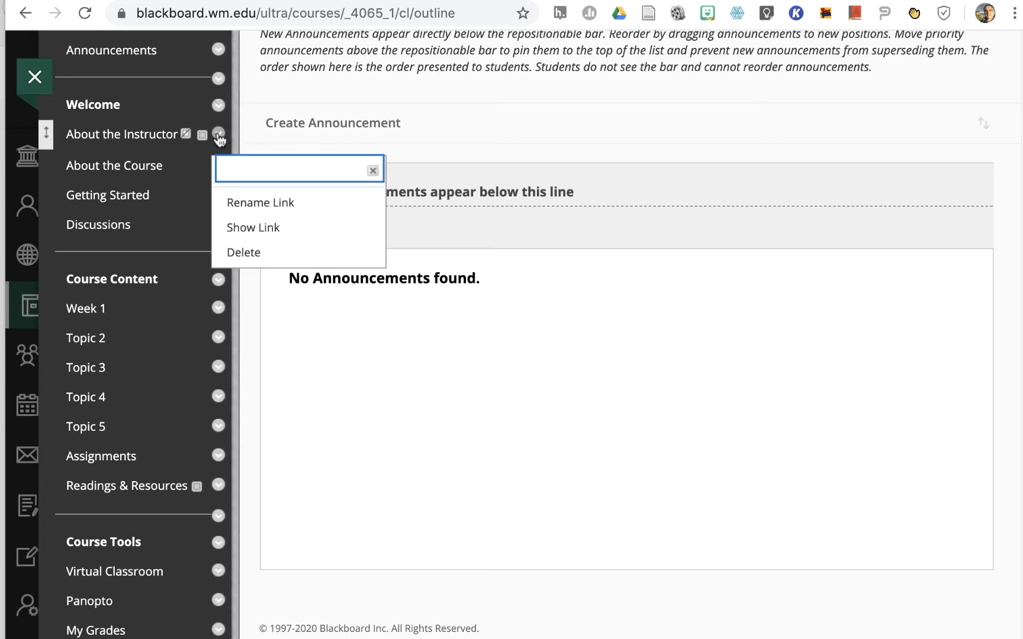
left_click(242, 228)
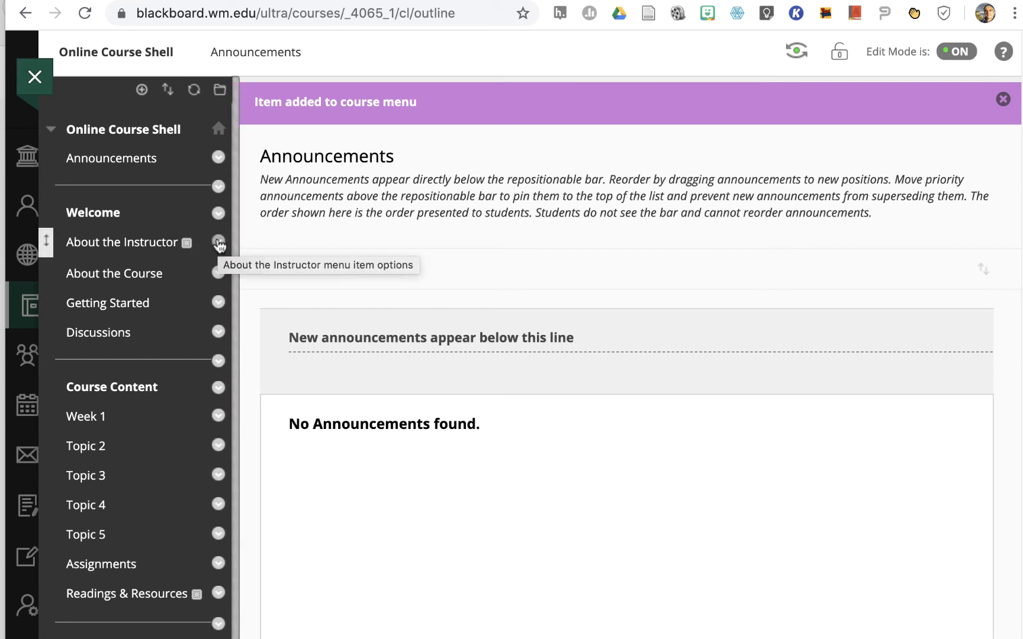
Hide the About the Instructor link and show it again
left_click(218, 243)
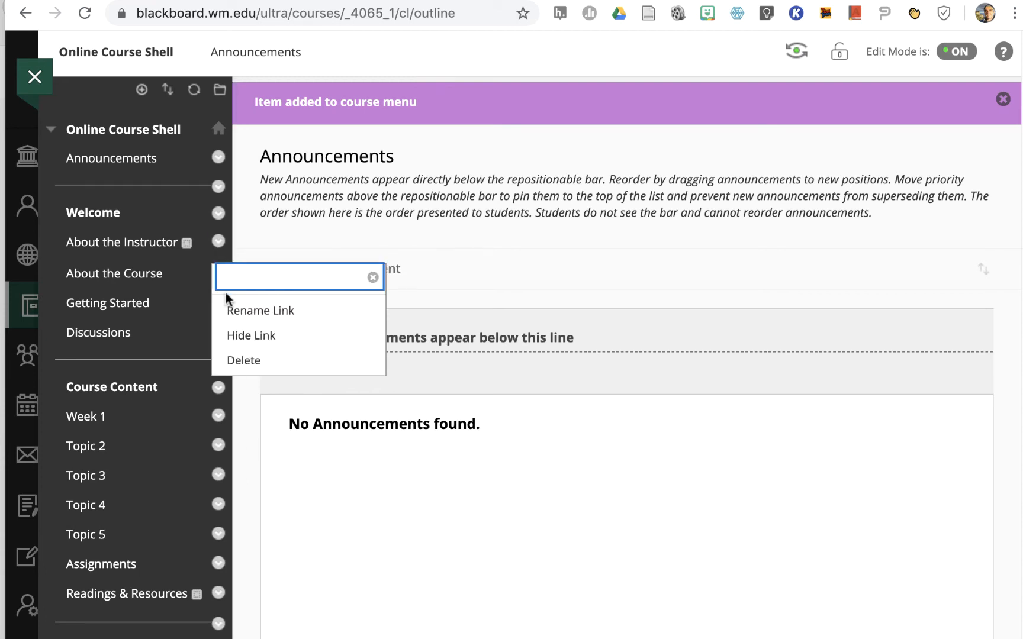
left_click(246, 340)
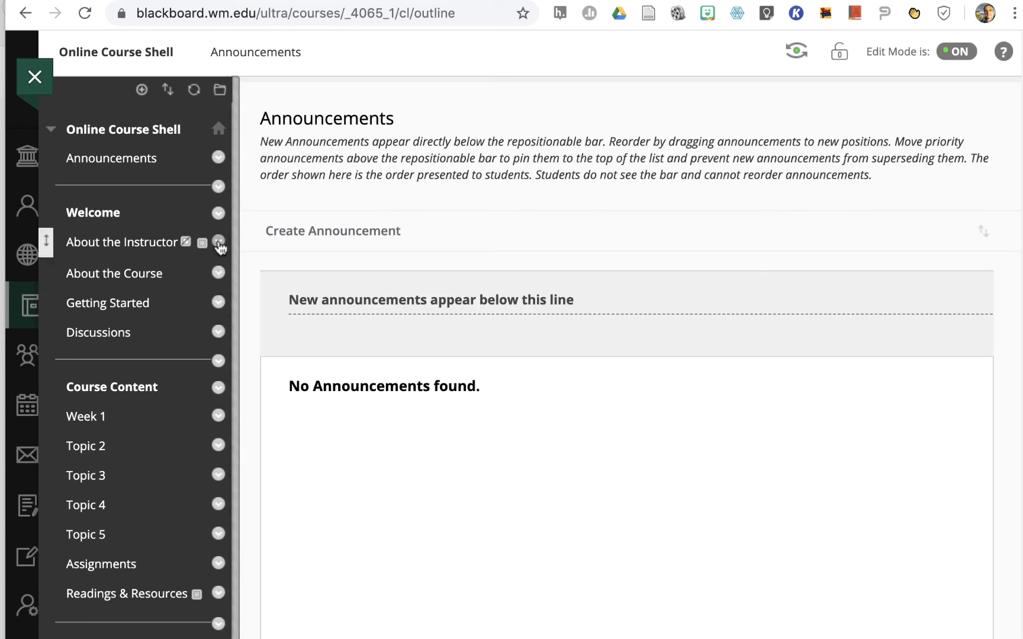
left_click(219, 243)
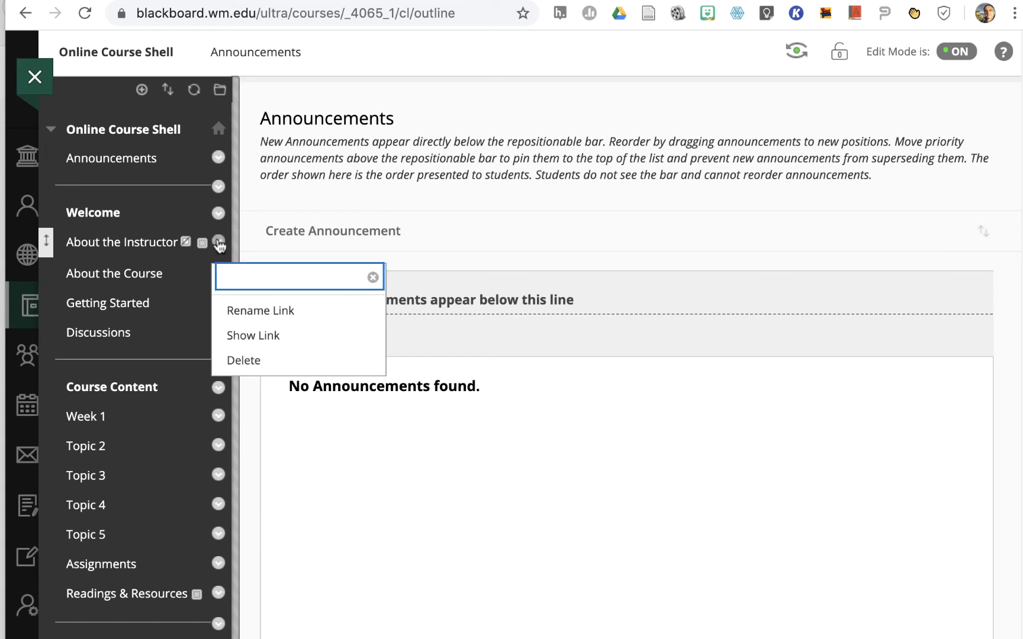
left_click(248, 335)
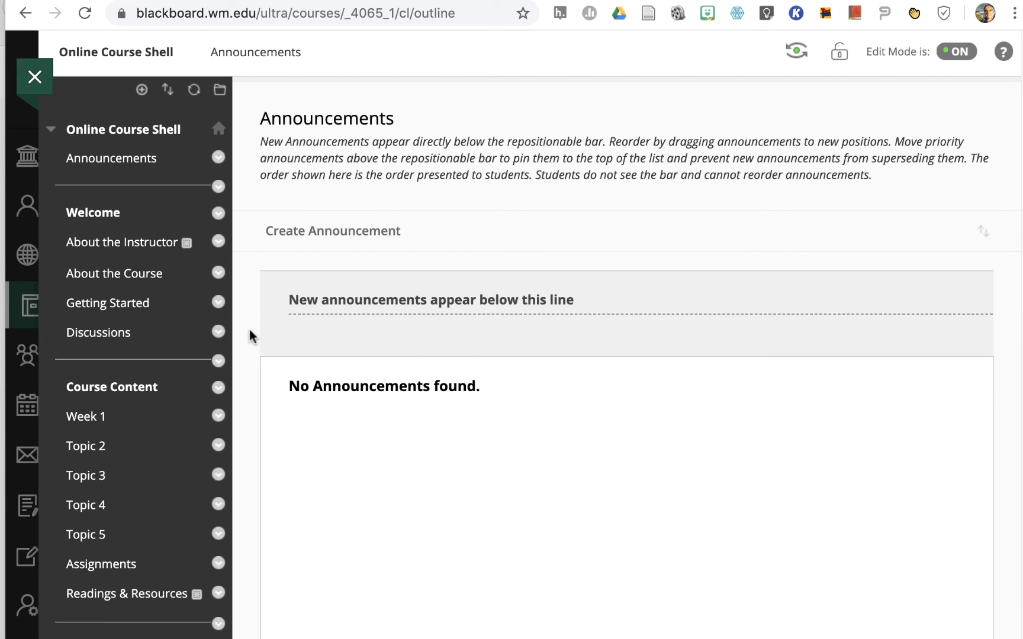
Permanently delete the About the Instructor content area from the course menu
left_click(218, 243)
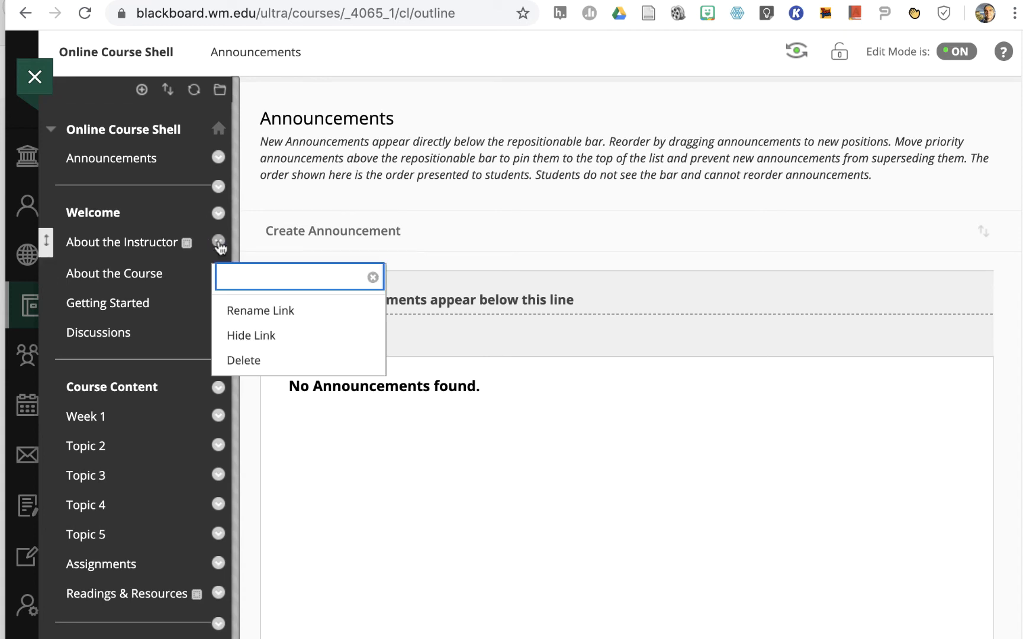
left_click(250, 360)
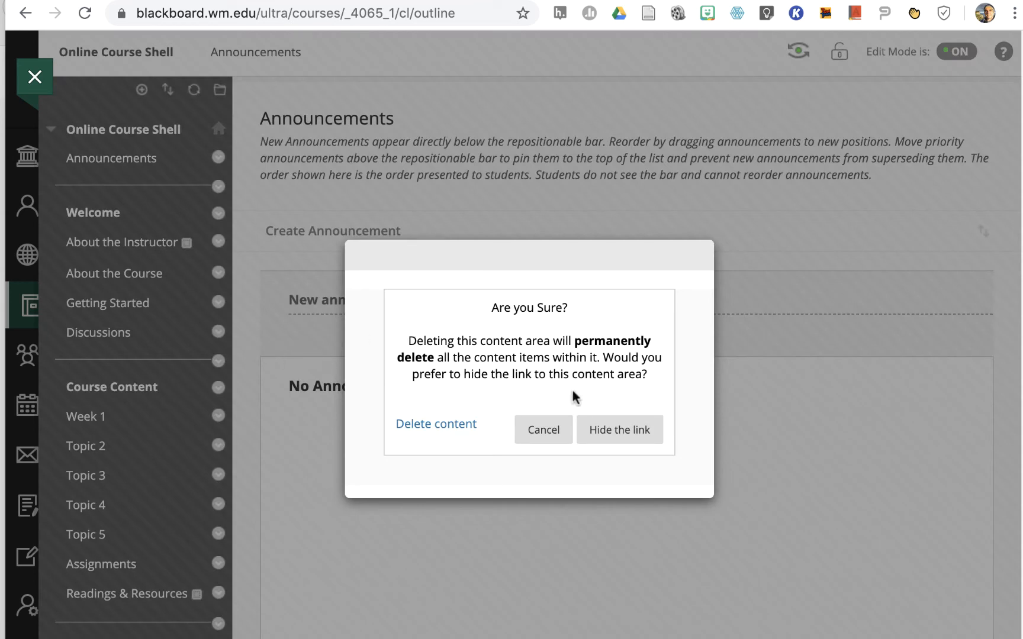
left_click(439, 422)
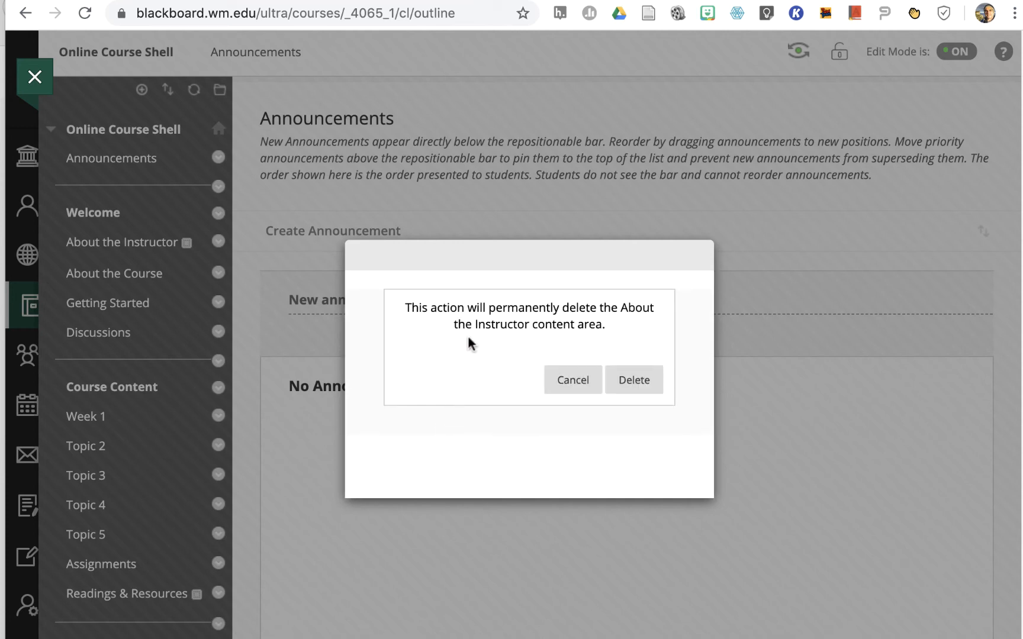
left_click(633, 381)
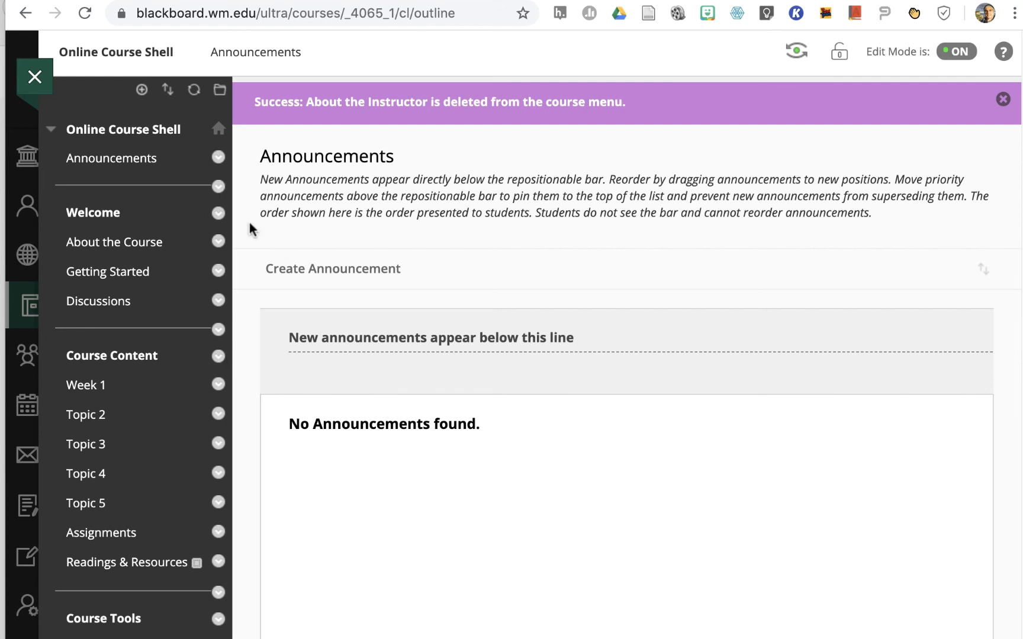
Delete the Announcements item and the divider above the Welcome subheader from the course menu
left_click(218, 158)
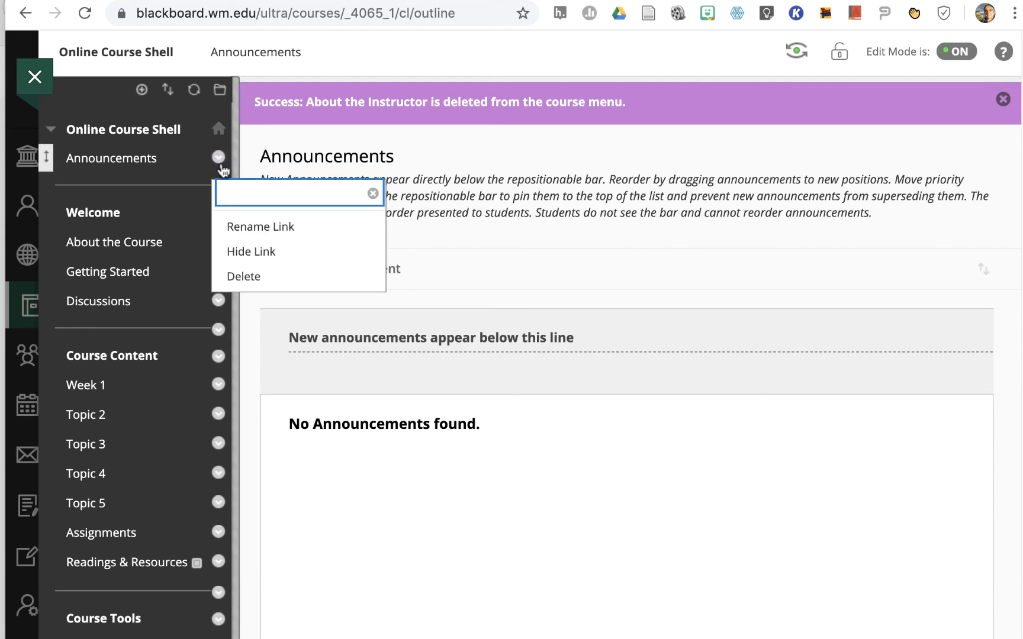
left_click(248, 277)
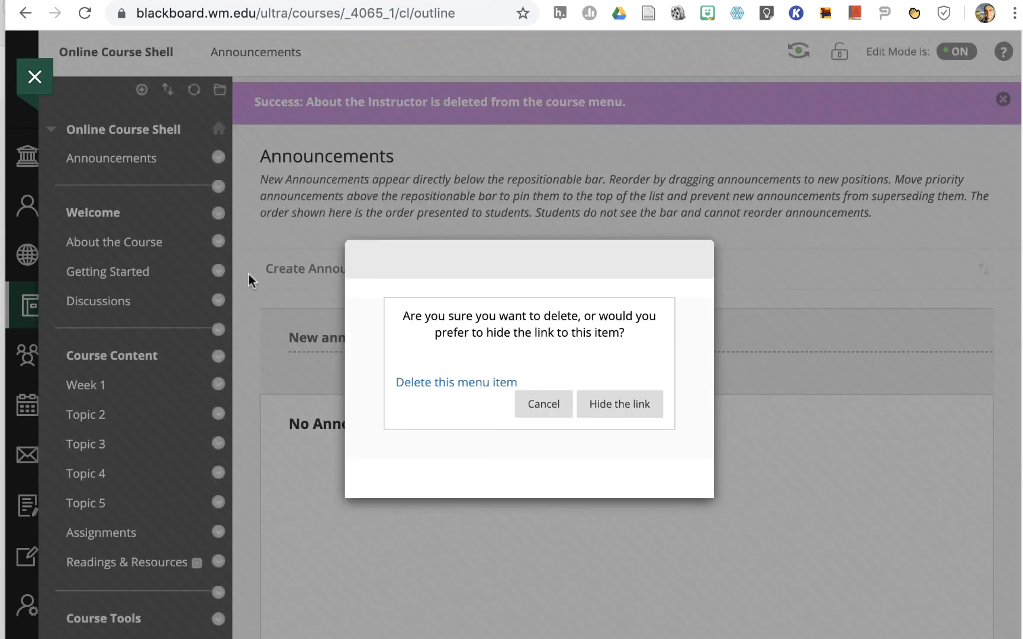
left_click(467, 380)
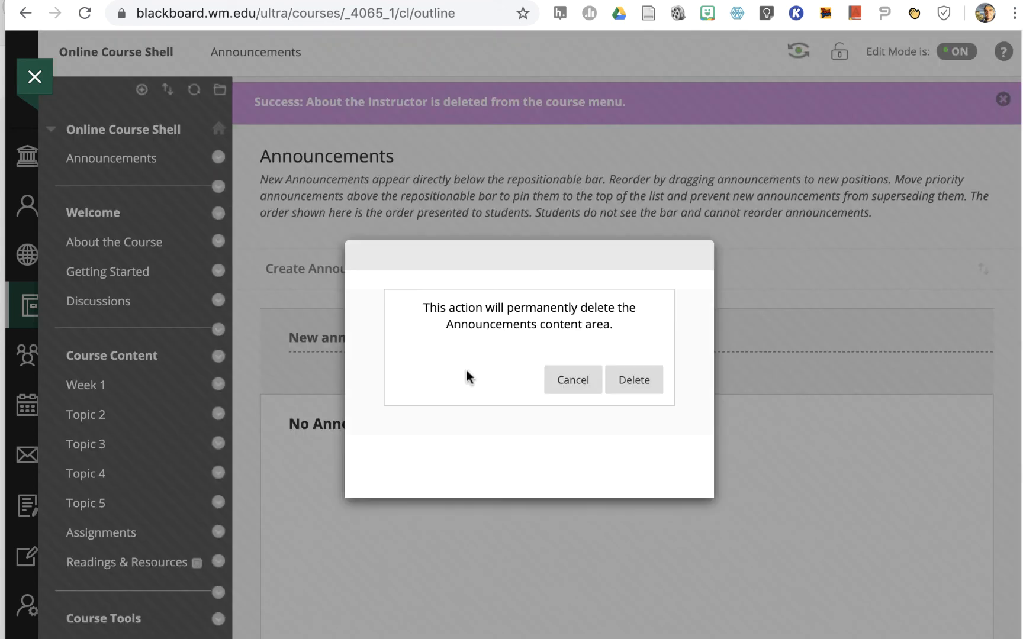
left_click(621, 382)
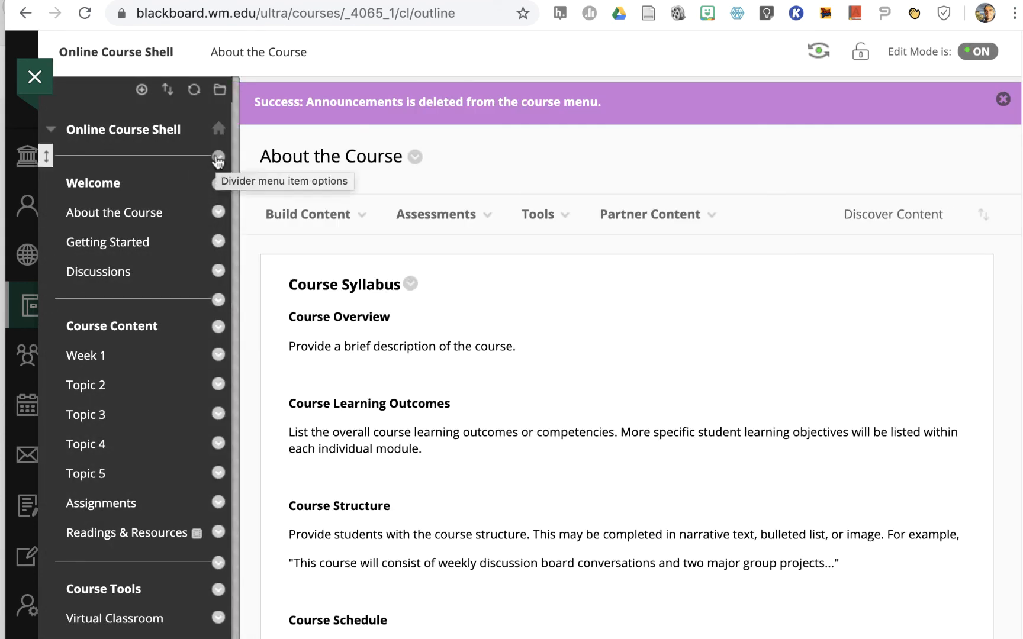
left_click(218, 157)
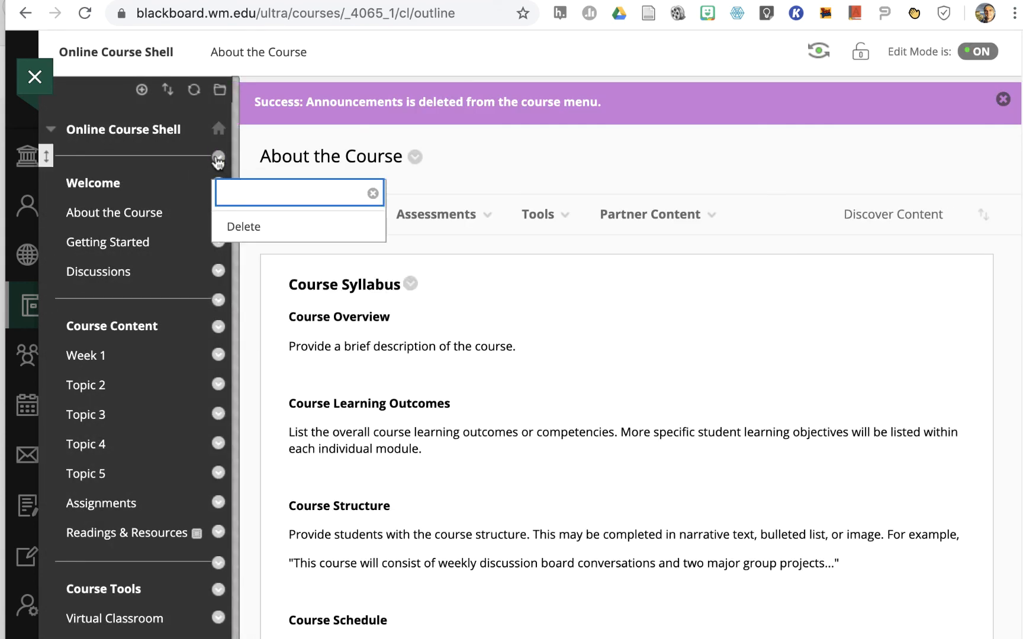
left_click(238, 229)
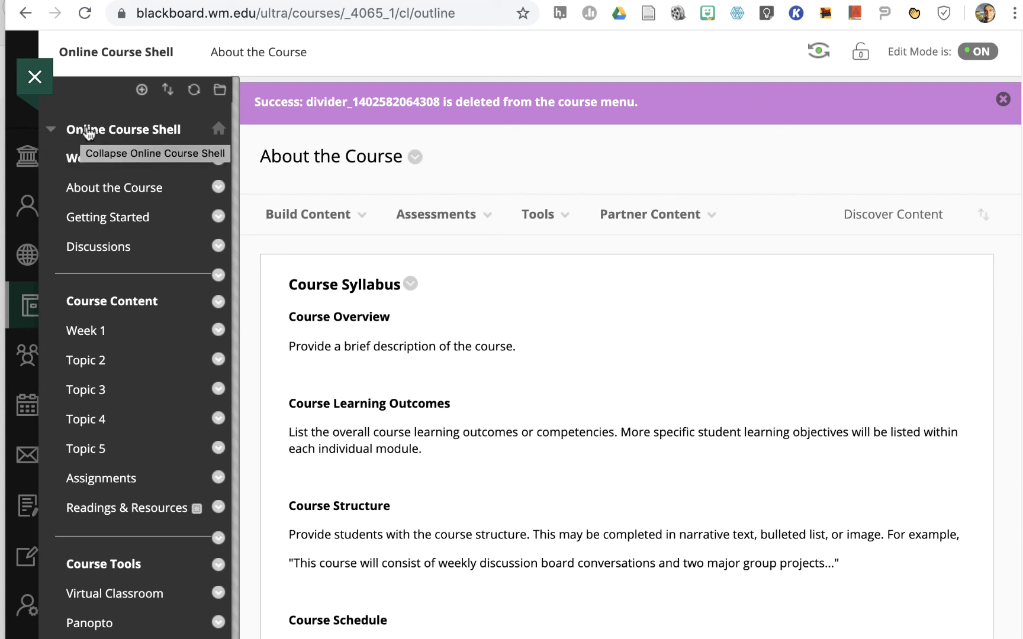
Set the course entry point to Getting Started in the Teaching Style customization, save it and open the course's entry page
left_click(52, 130)
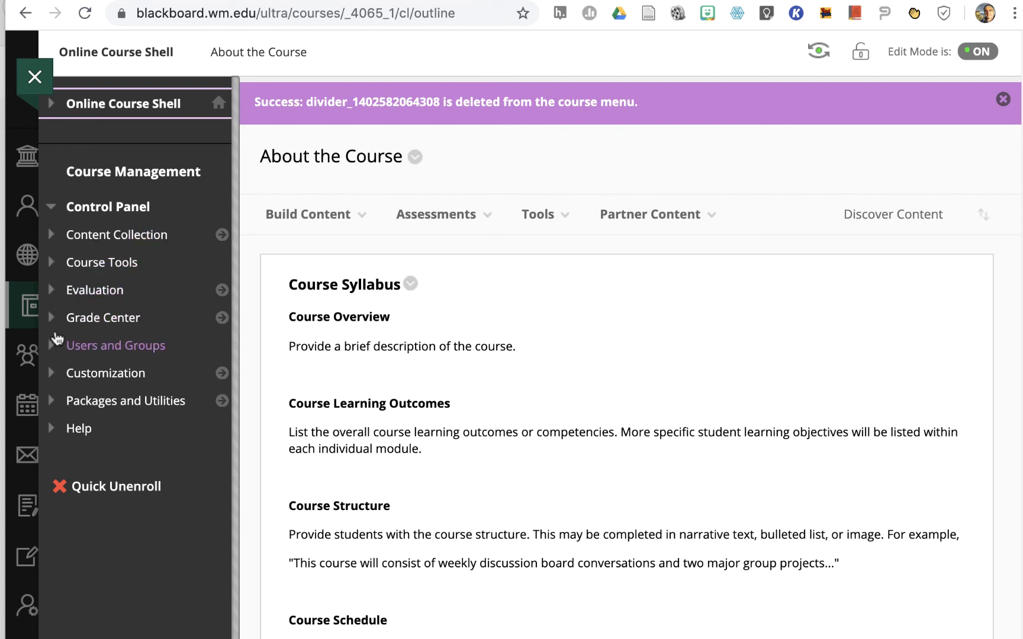
left_click(52, 372)
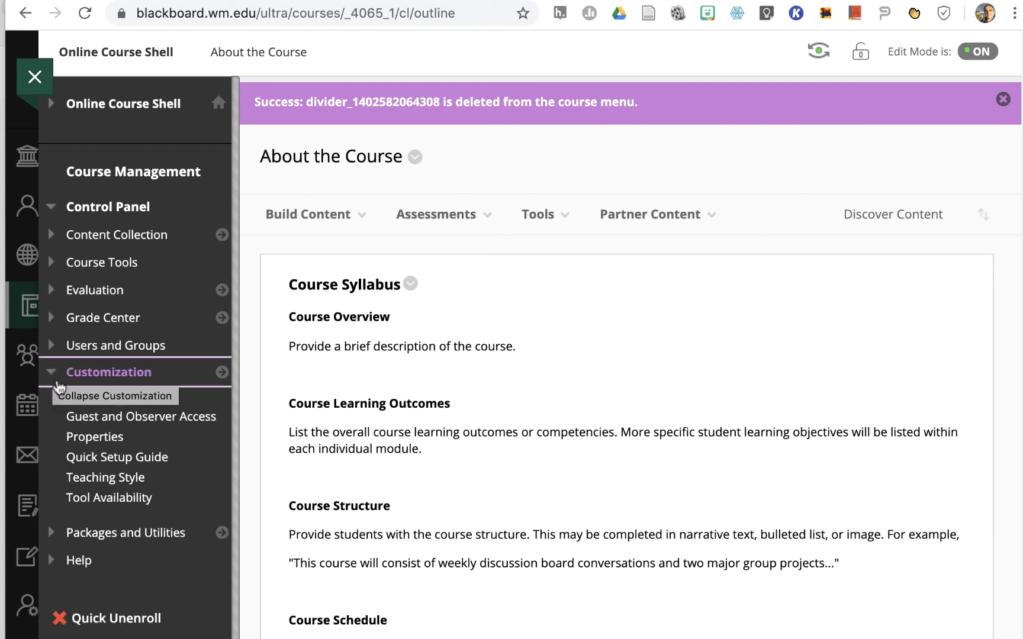
left_click(77, 479)
scroll(77, 480, "down", 15)
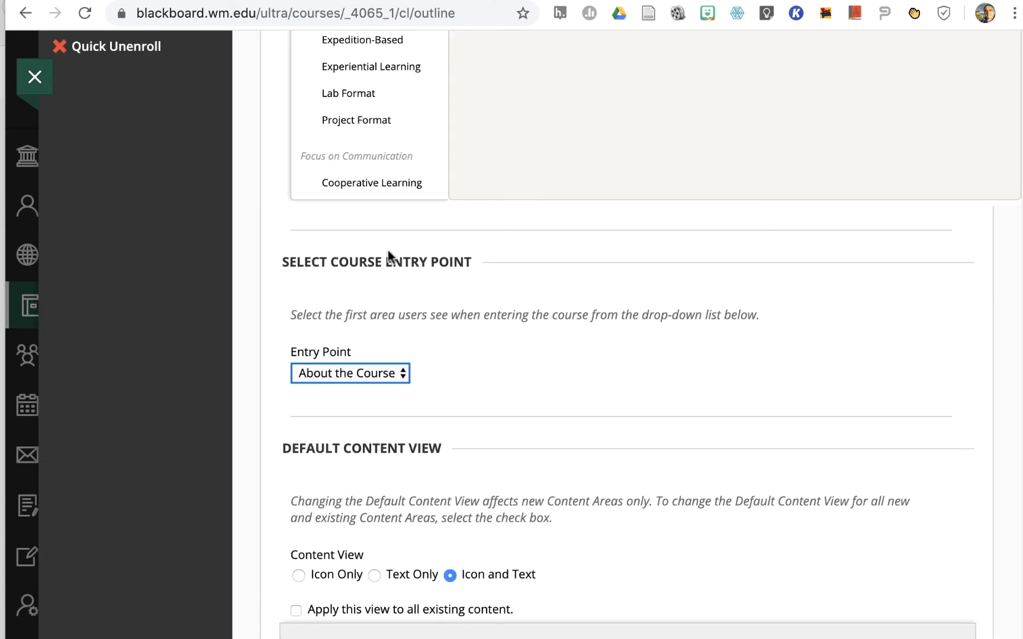
left_click(403, 375)
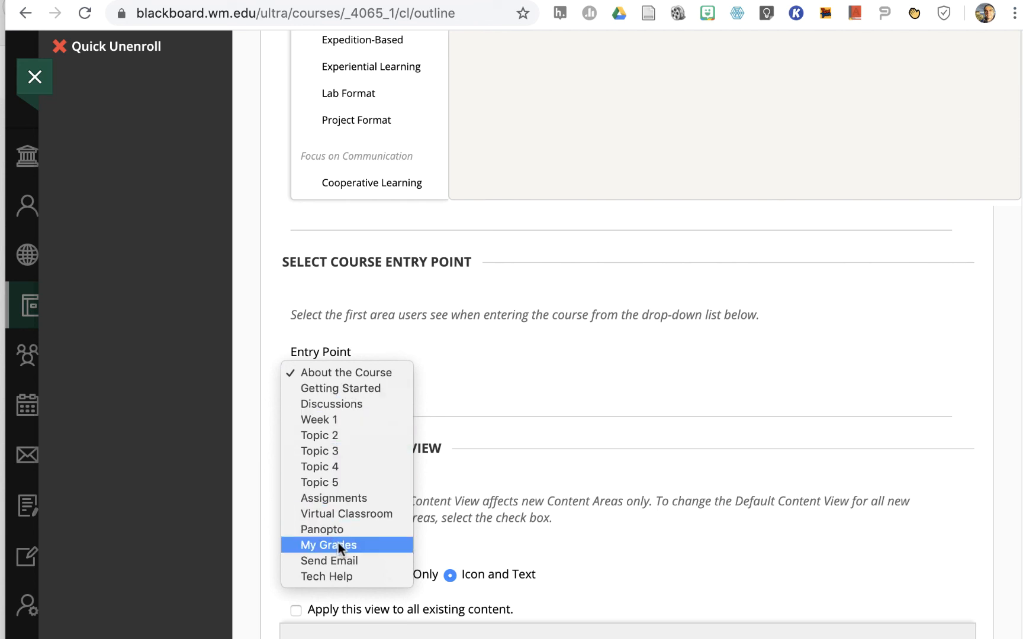
left_click(339, 388)
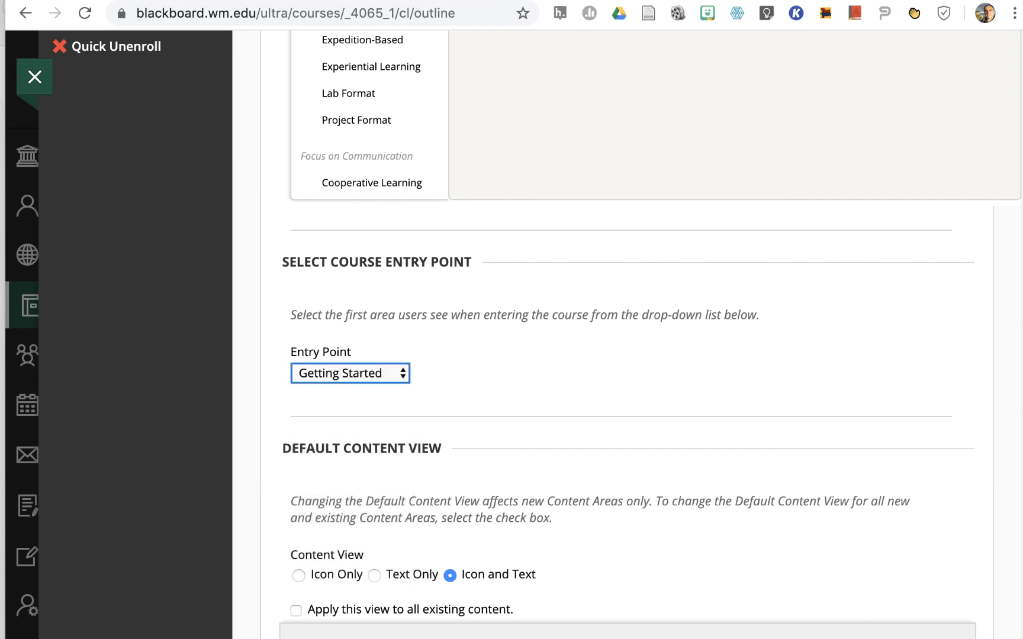
left_click(940, 638)
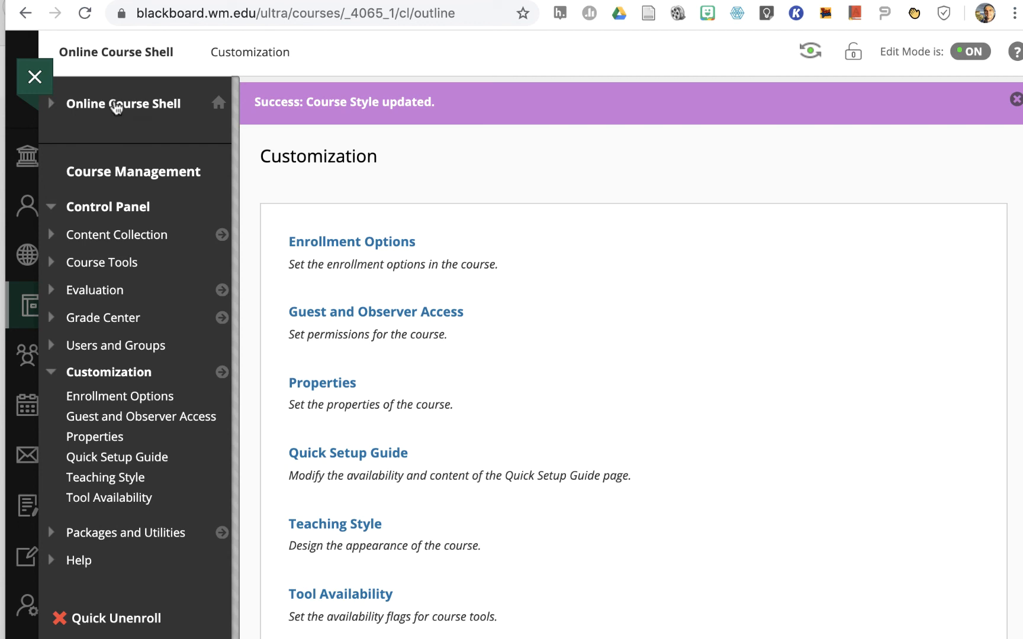
left_click(127, 58)
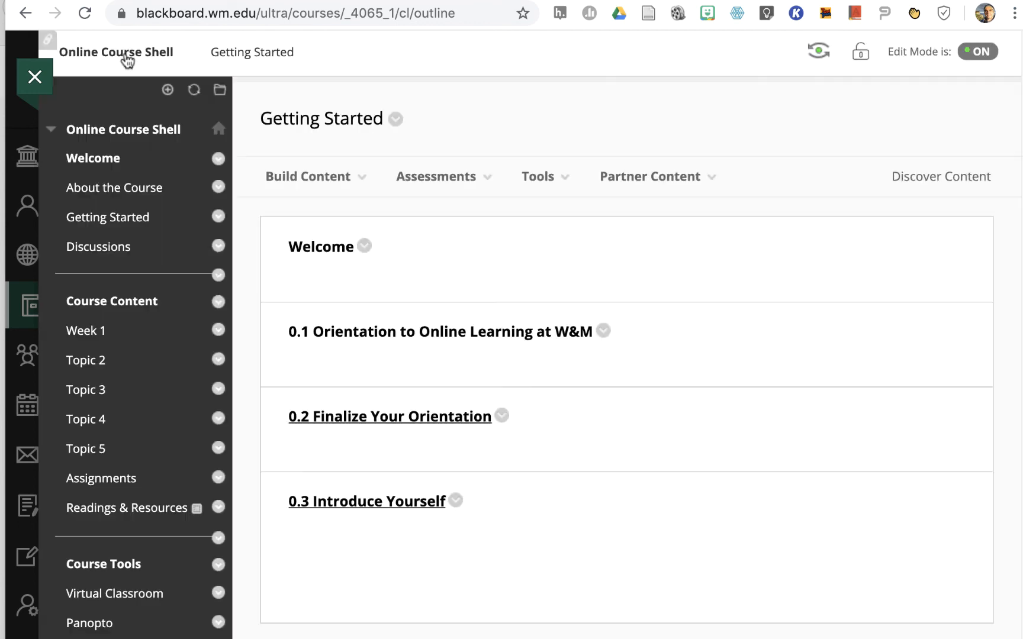
Open the Build Content options for the Getting Started content area
left_click(266, 171)
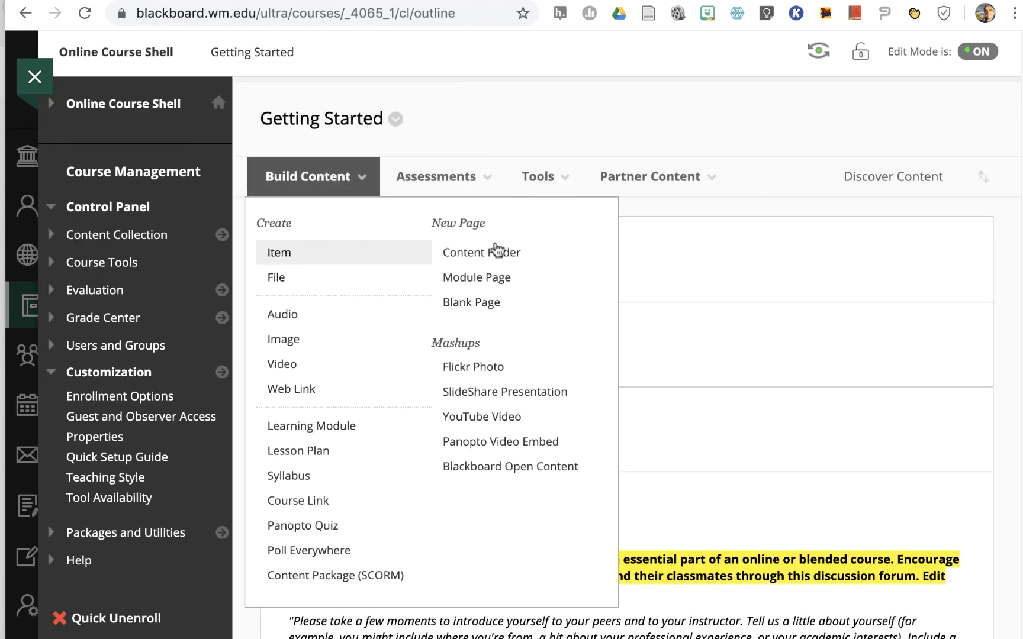